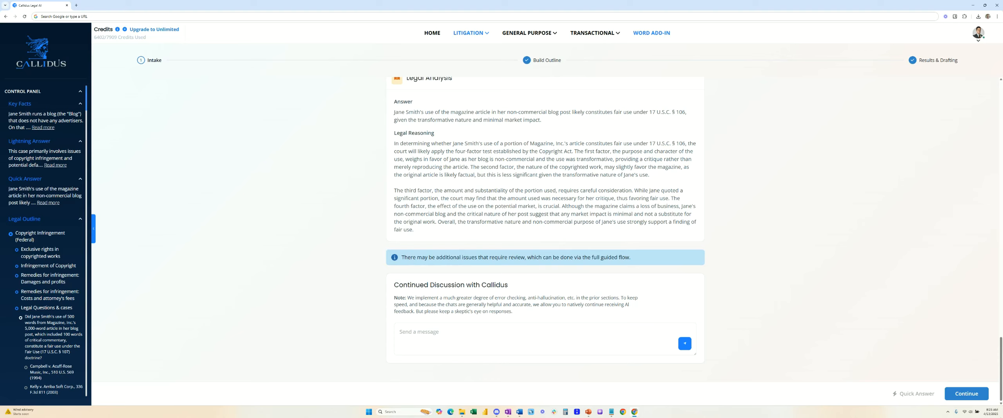
Continue to the outline-building stage and review the answered follow-up questions
left_click(982, 393)
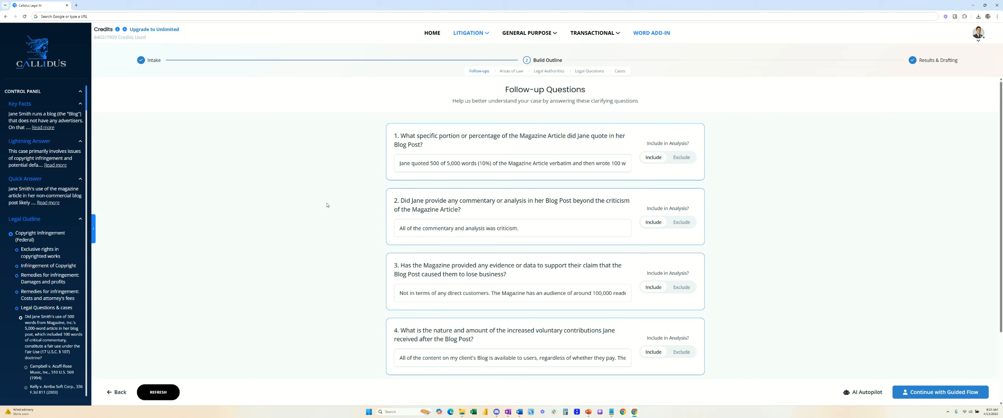
scroll(327, 205, "down", 2)
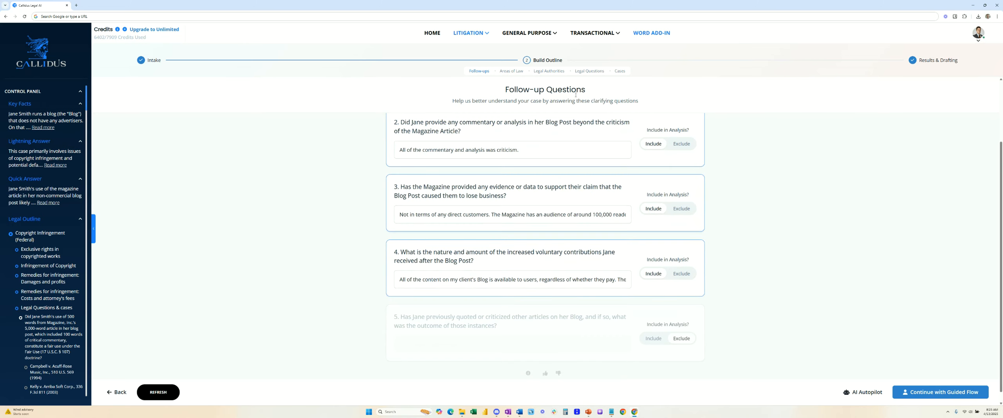
Review the areas of law stage, covering the fact pattern, parties and Intellectual Property Law cause of action with its affirmative defenses
left_click(513, 71)
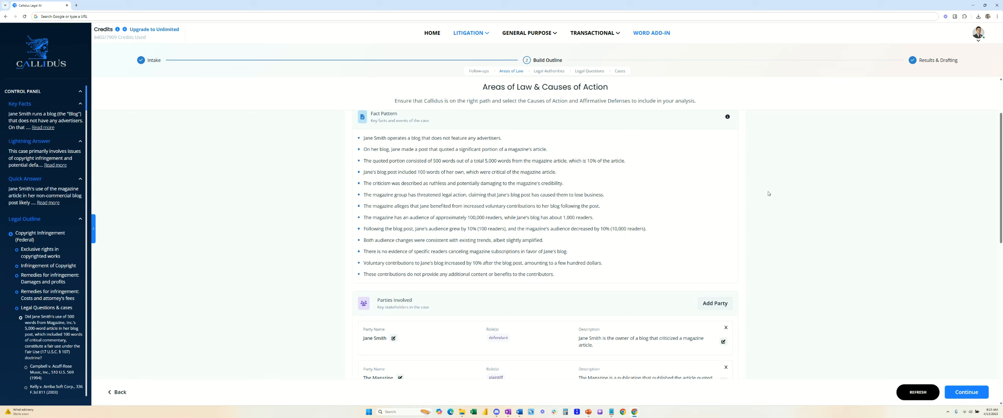
scroll(769, 193, "down", 5)
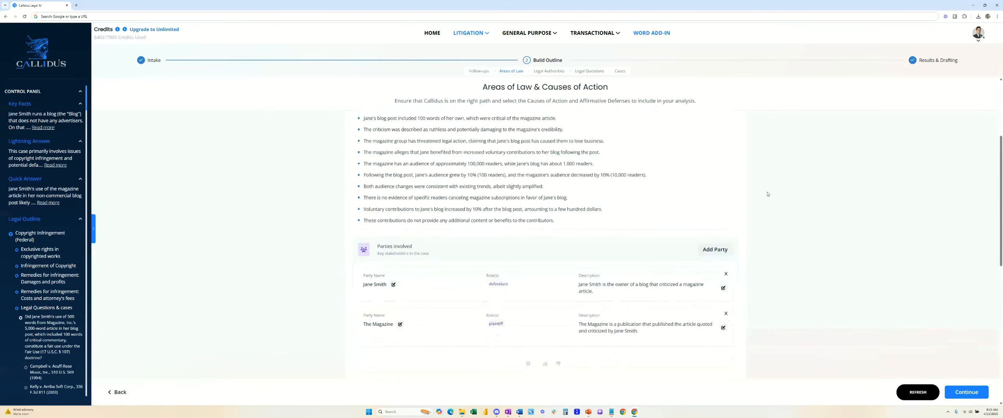
scroll(767, 193, "down", 3)
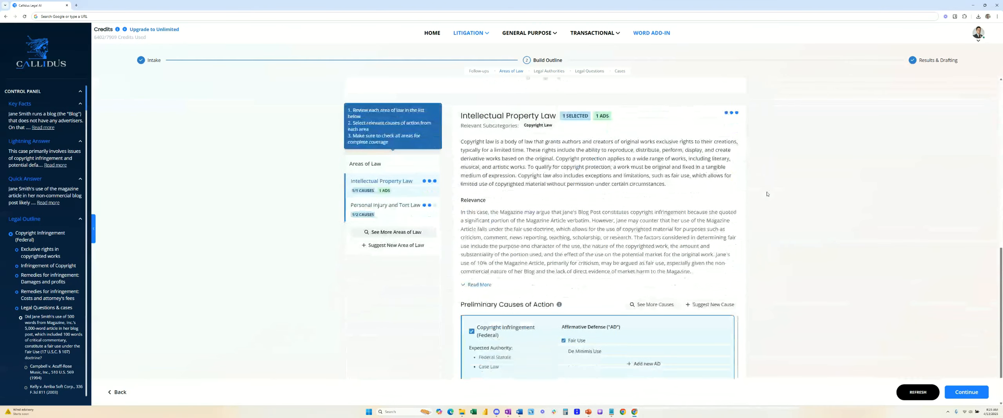
scroll(766, 193, "down", 1)
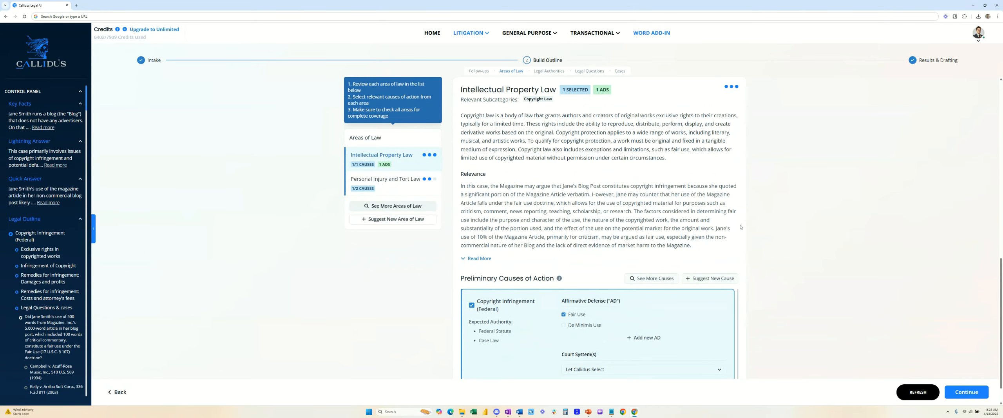
scroll(774, 245, "down", 1)
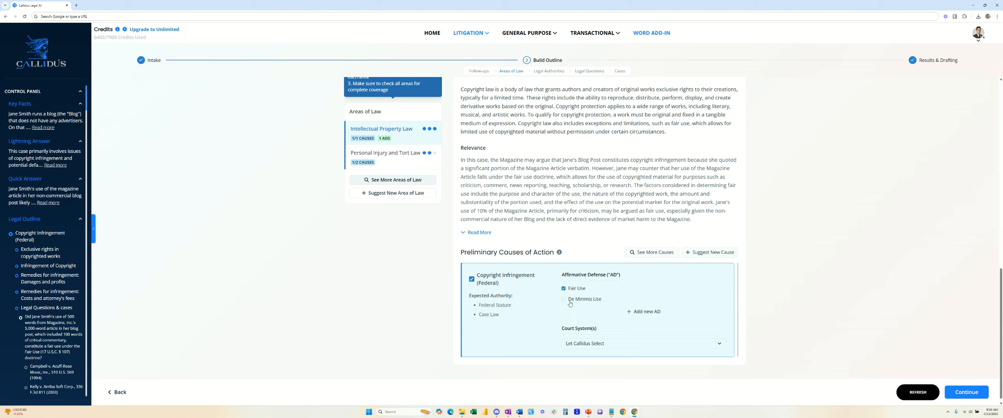
Review the Personal Injury and Tort Law area, including its relevance and its Libel and Trade Libel causes of action
left_click(401, 159)
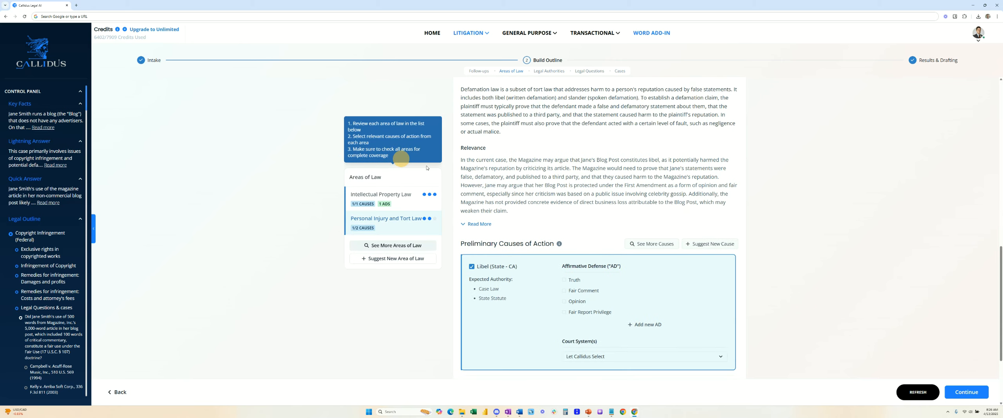
scroll(489, 150, "down", 5)
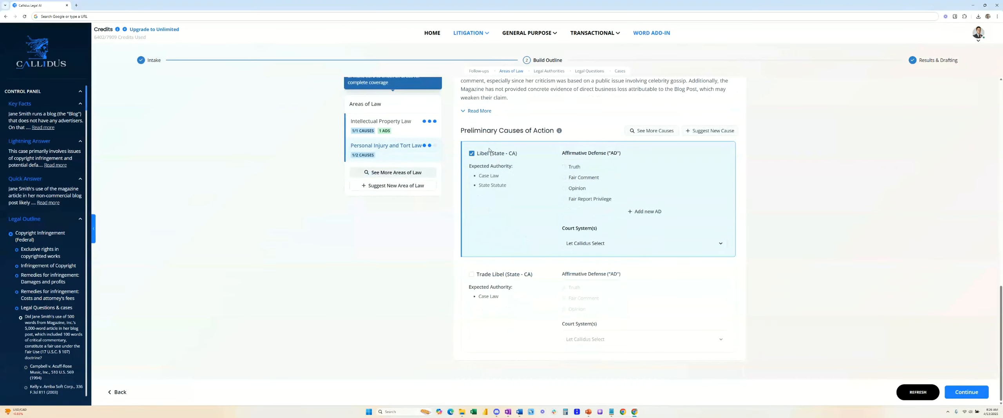
scroll(491, 160, "up", 2)
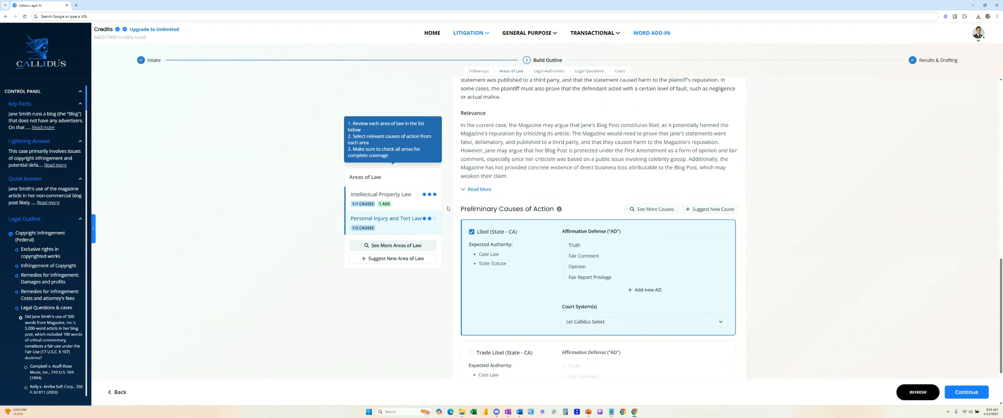
scroll(473, 266, "up", 2)
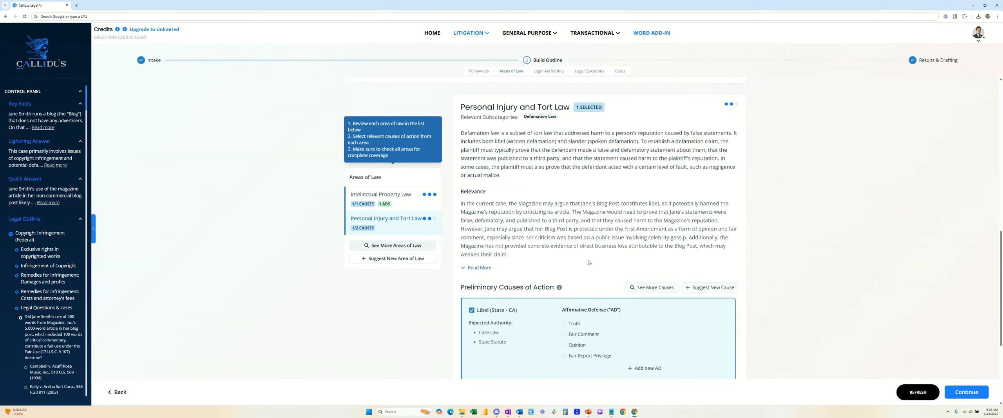
Review the legal authorities selected for the federal copyright infringement claim
left_click(549, 71)
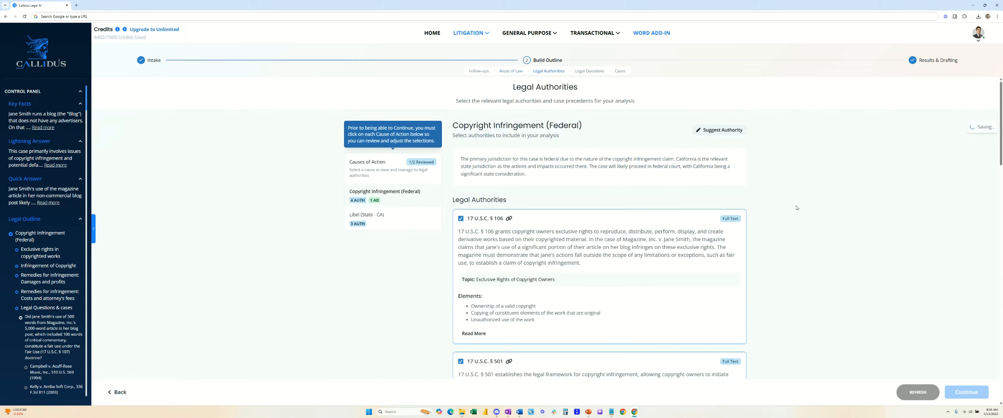
scroll(795, 208, "down", 1)
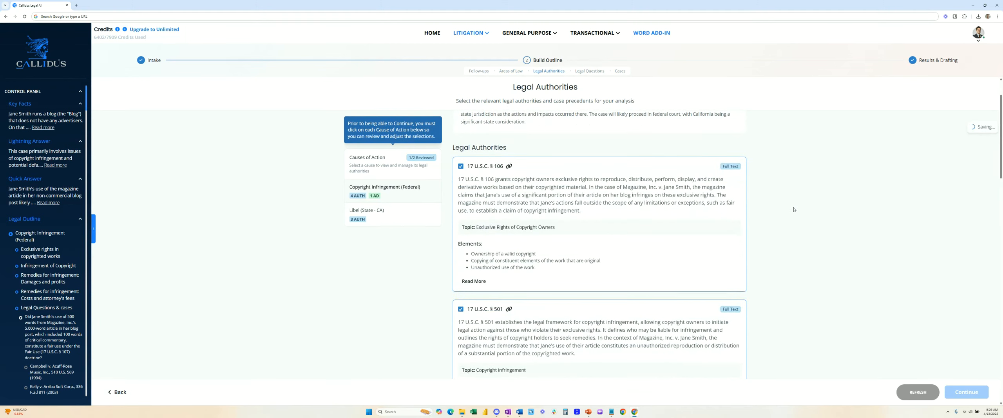
scroll(791, 210, "down", 1)
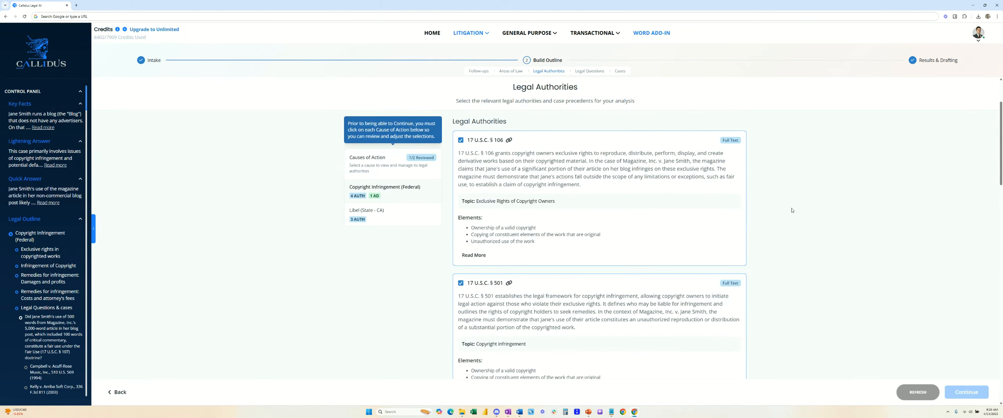
scroll(791, 211, "down", 5)
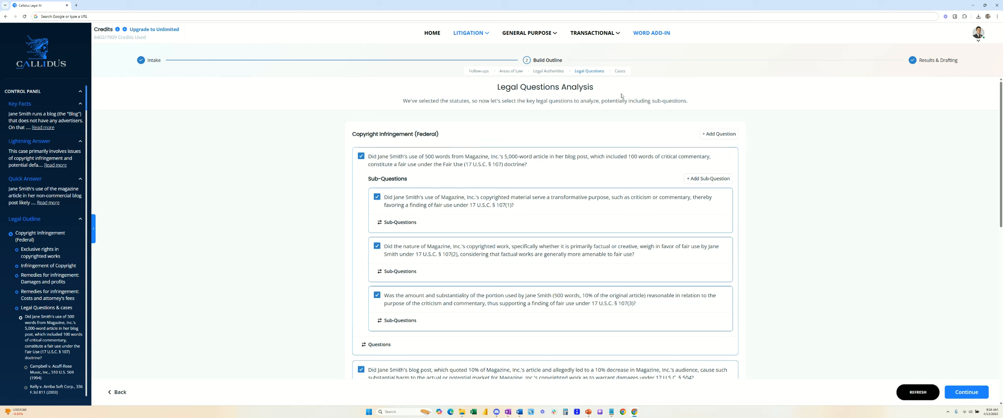
In the case selection stage, show the full holding details of Campbell v. Acuff-Rose Music, Inc
left_click(621, 72)
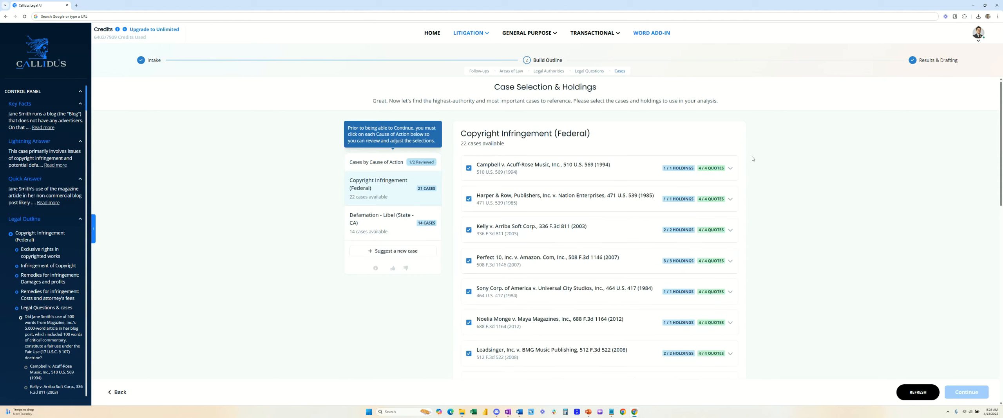
left_click(731, 169)
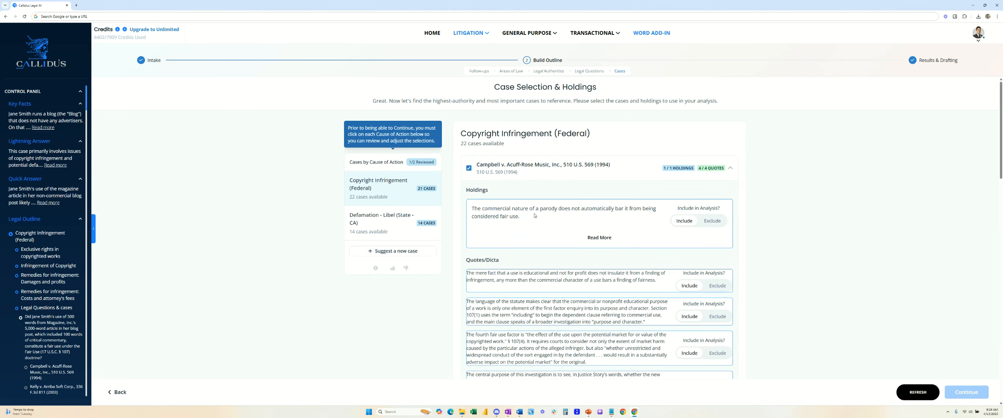
left_click(596, 238)
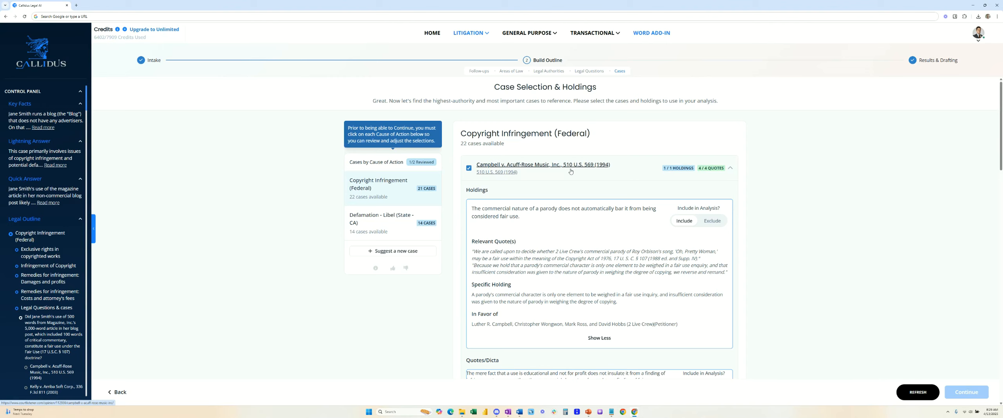
Switch to the Defamation - Libel (State - CA) cases, collapse the Hustler Magazine case and look through the case list
left_click(400, 221)
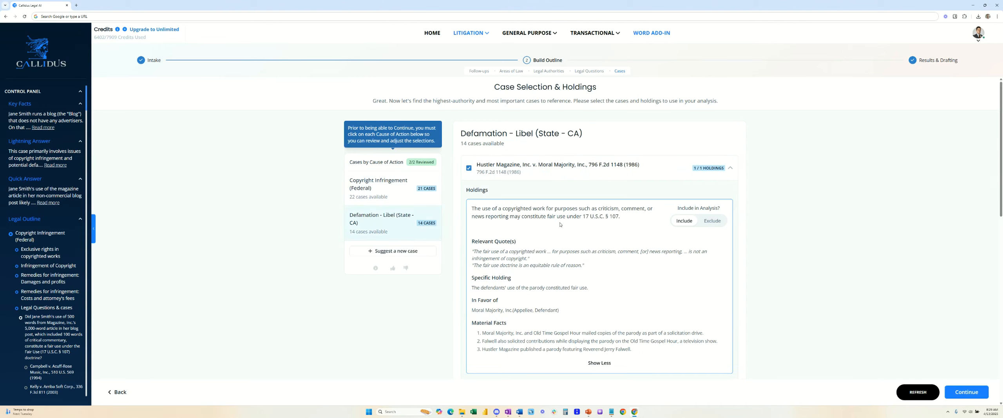
left_click(729, 169)
scroll(600, 292, "down", 2)
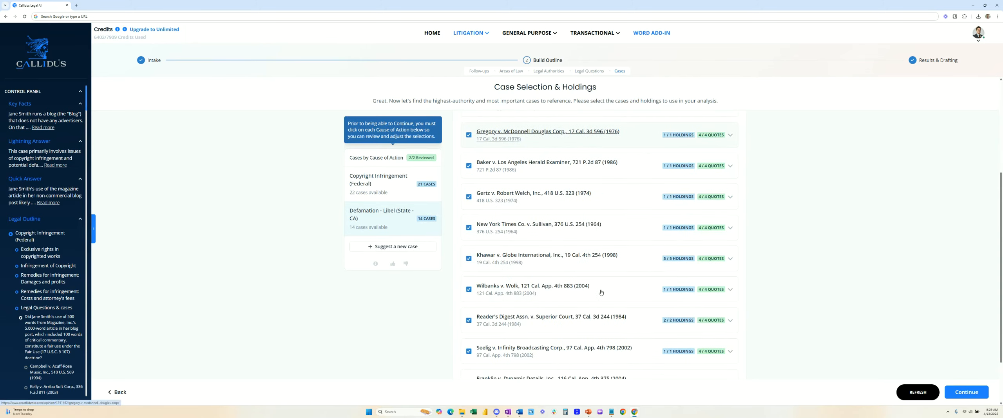
scroll(601, 291, "up", 3)
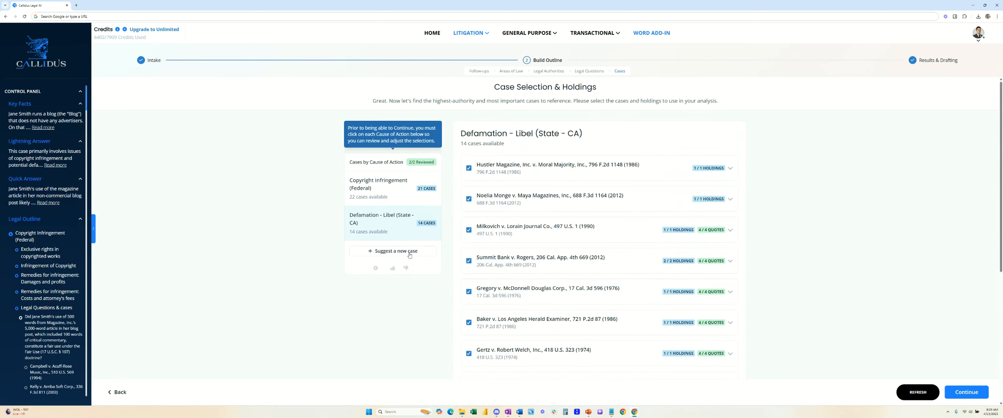
left_click(409, 251)
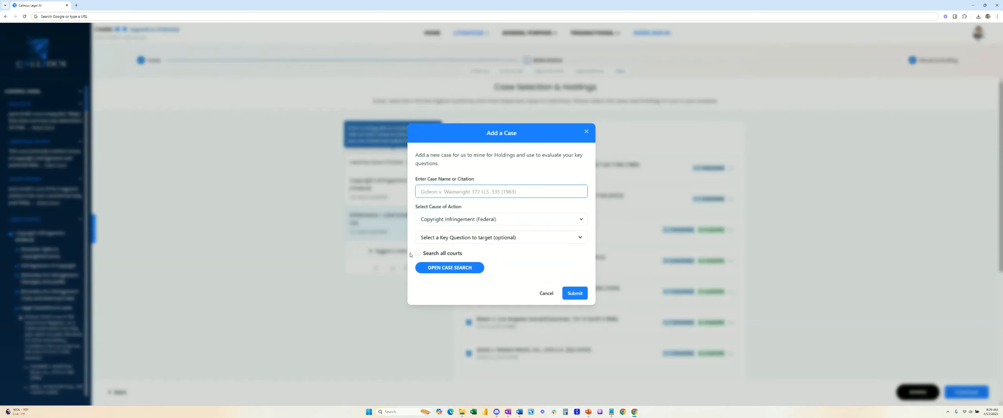
left_click(453, 196)
left_click(585, 132)
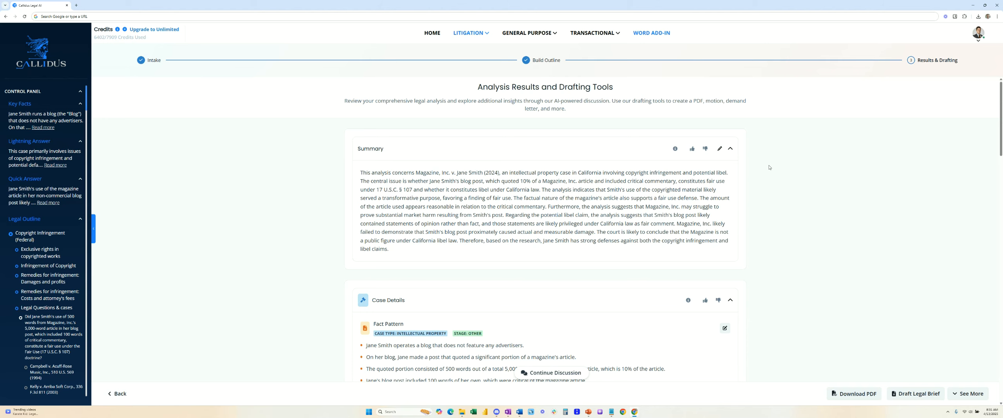
Review the analysis results, from the summary and case details through the copyright infringement authorities, legal questions and case holdings
scroll(769, 167, "down", 10)
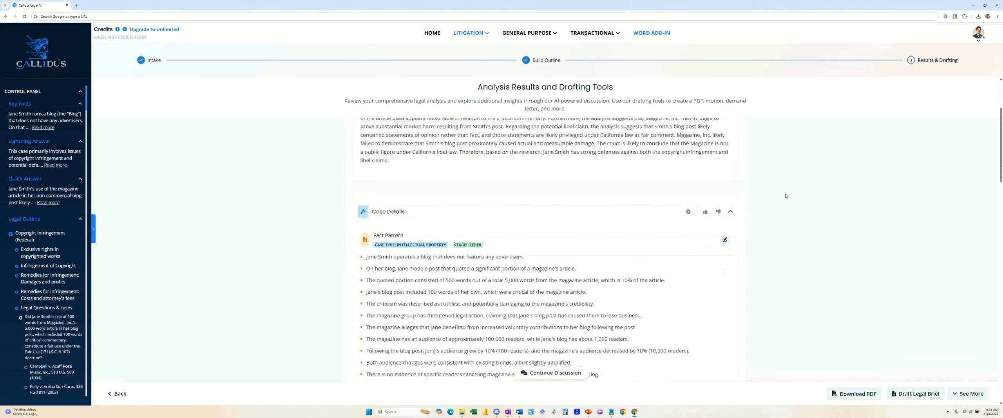
scroll(790, 213, "down", 10)
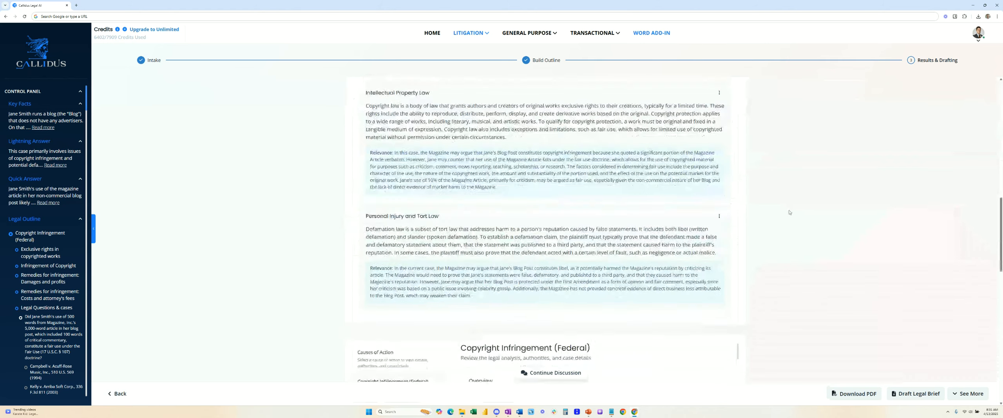
scroll(789, 212, "down", 2)
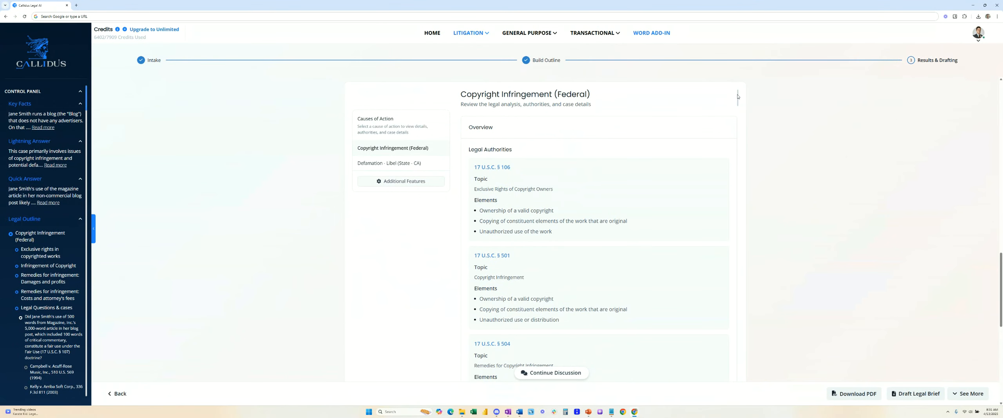
left_click_drag(737, 97, 742, 269)
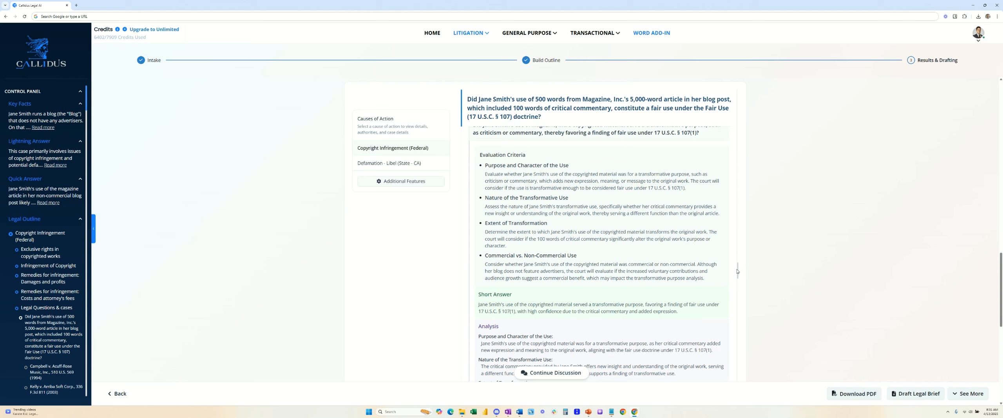
left_click_drag(737, 271, 739, 295)
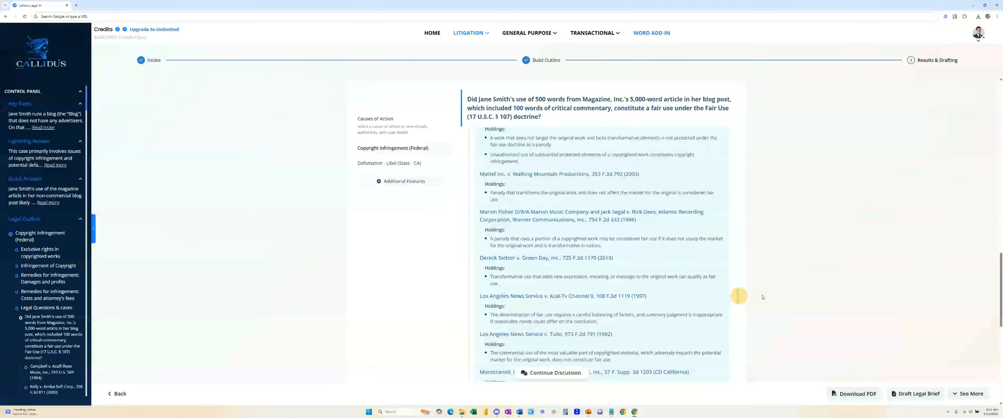
Generate the graphical outline view of the legal analysis, look through its cases and holdings, and close it
scroll(762, 296, "down", 5)
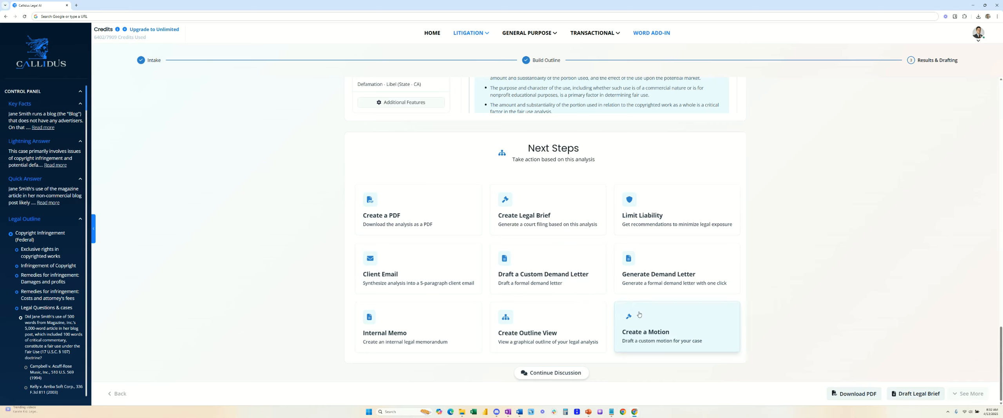
left_click(576, 327)
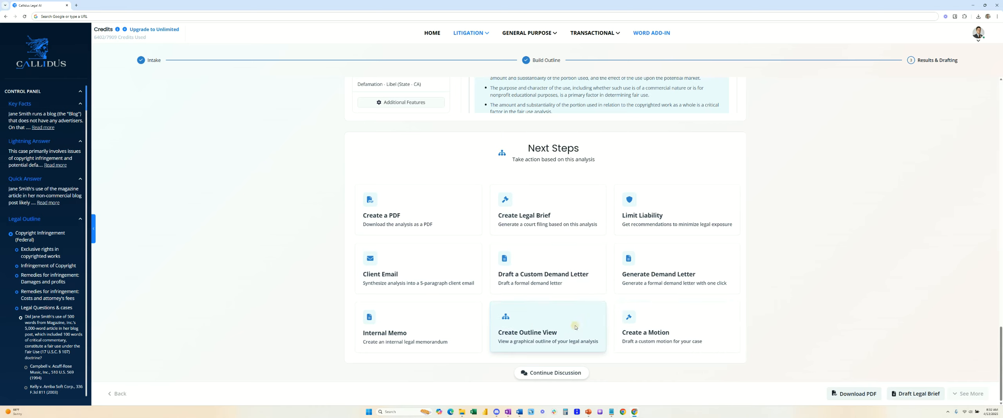
scroll(543, 236, "down", 20)
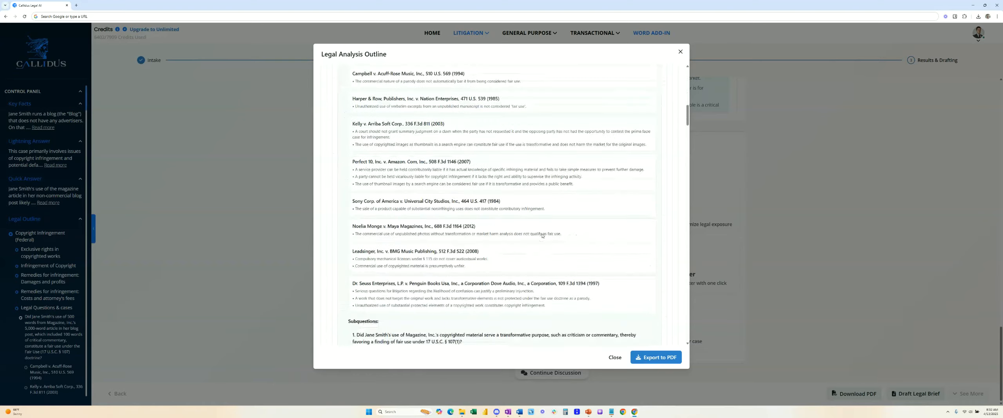
scroll(542, 235, "down", 10)
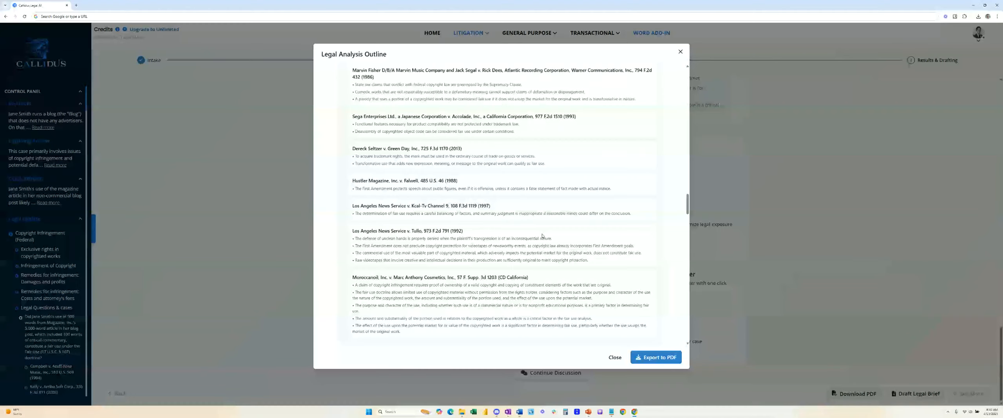
left_click(622, 358)
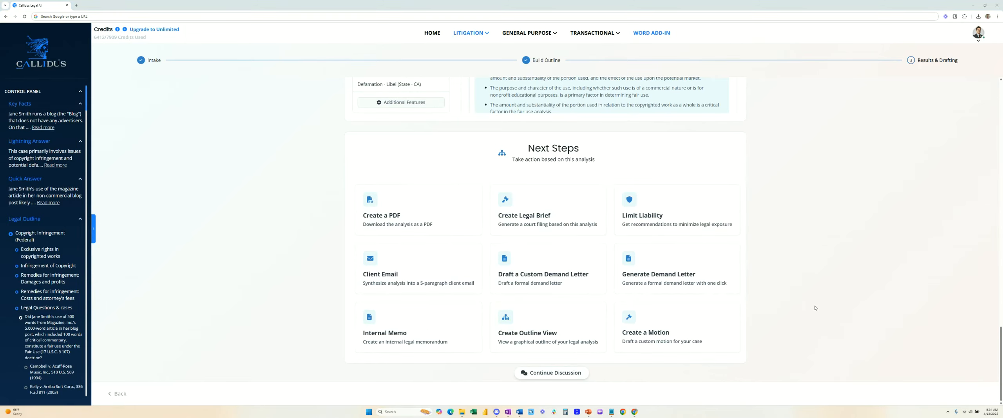
Generate a custom motion named "complaint" from the analysis without extra background details, and close the generated draft
left_click(672, 342)
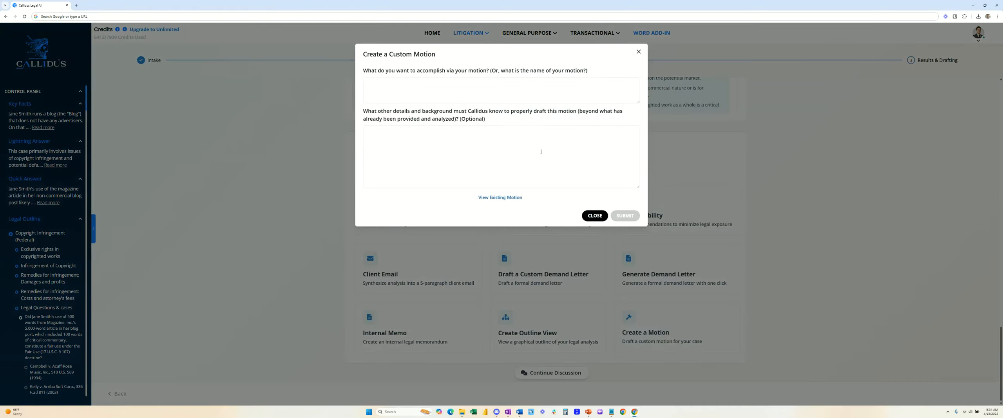
left_click(498, 96)
type("mplaint")
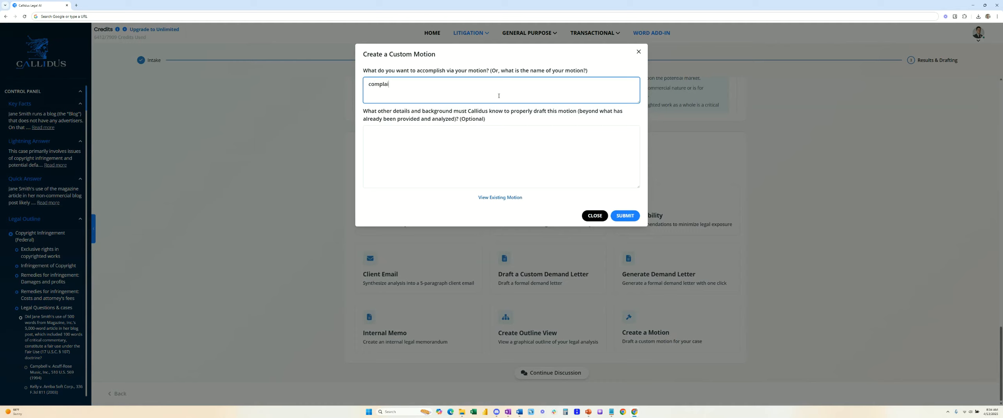
left_click(624, 215)
key("Return")
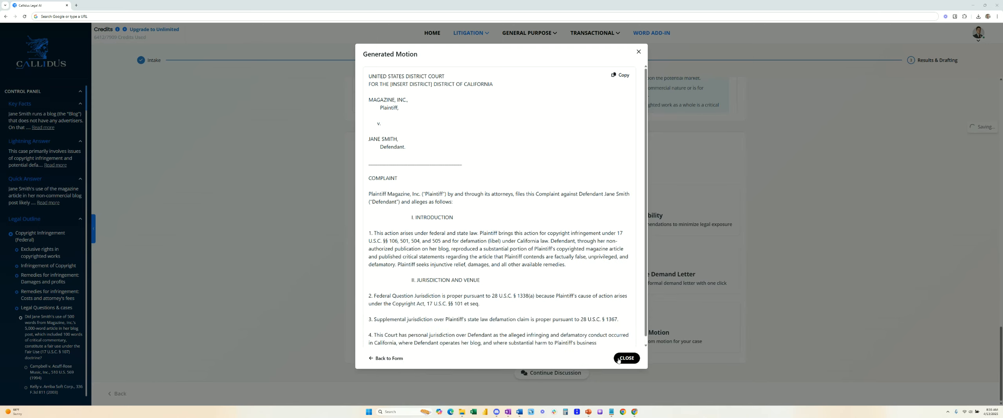
left_click(618, 362)
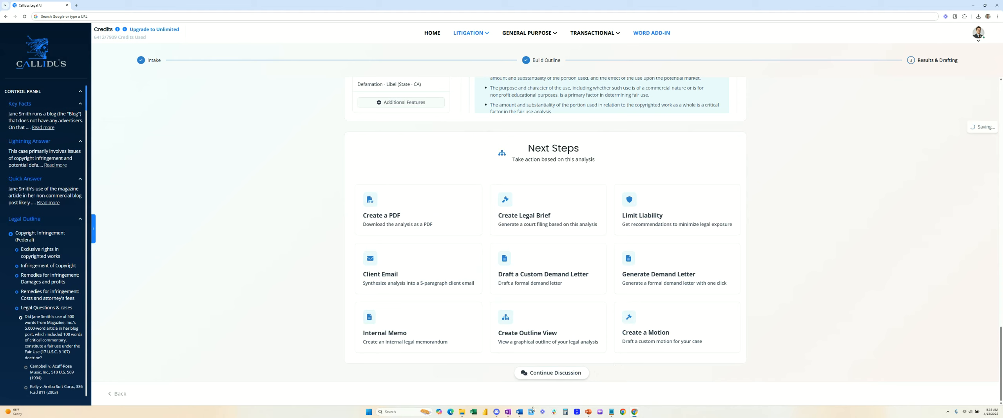
Switch to the legal brief in Word and look through it from the title page and tables to the certificate of service
left_click(536, 216)
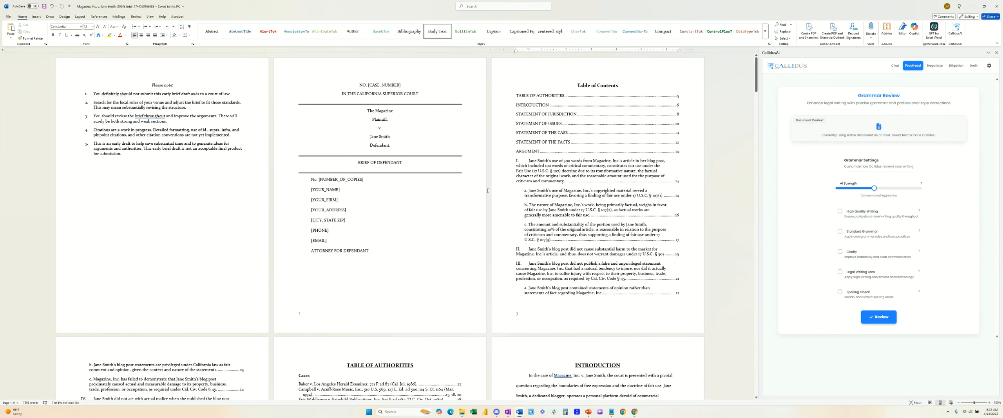
scroll(487, 190, "down", 6)
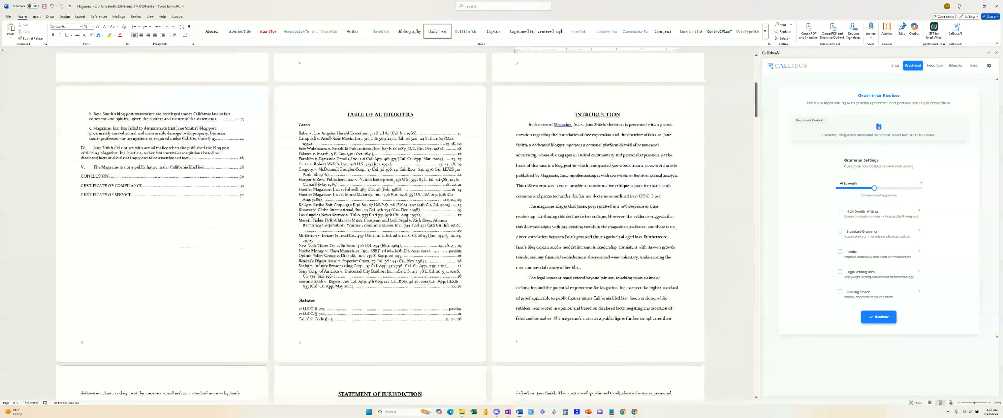
scroll(497, 227, "down", 5)
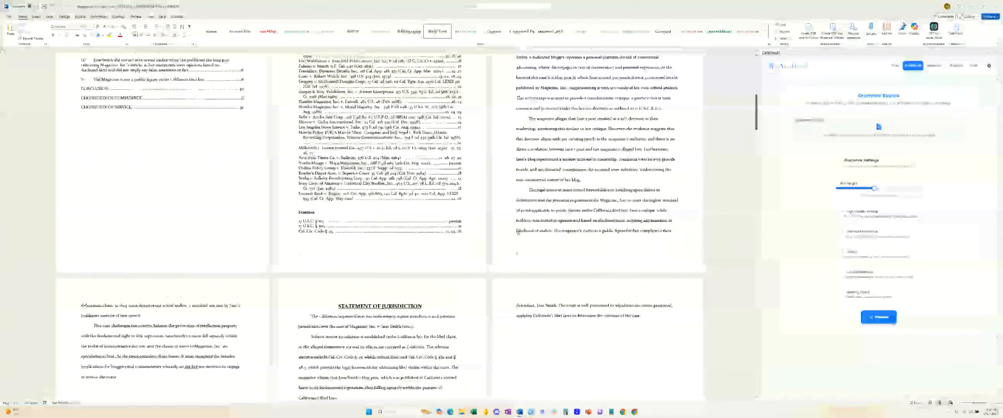
scroll(443, 242, "down", 5)
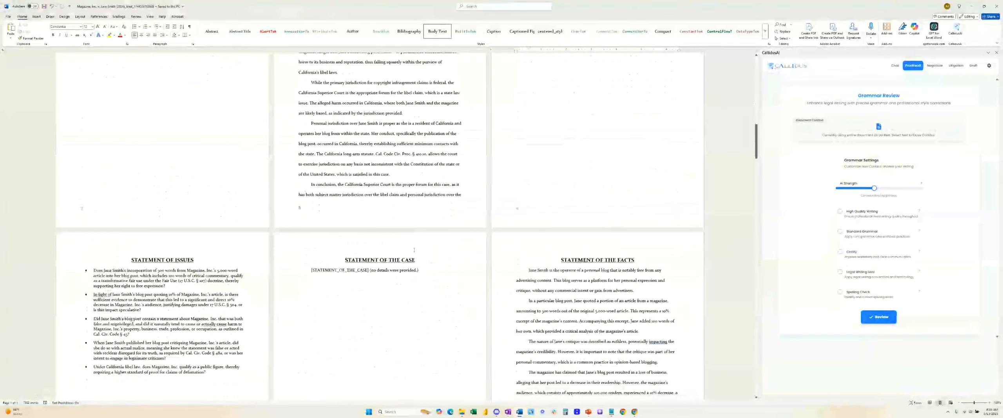
scroll(381, 274, "down", 4)
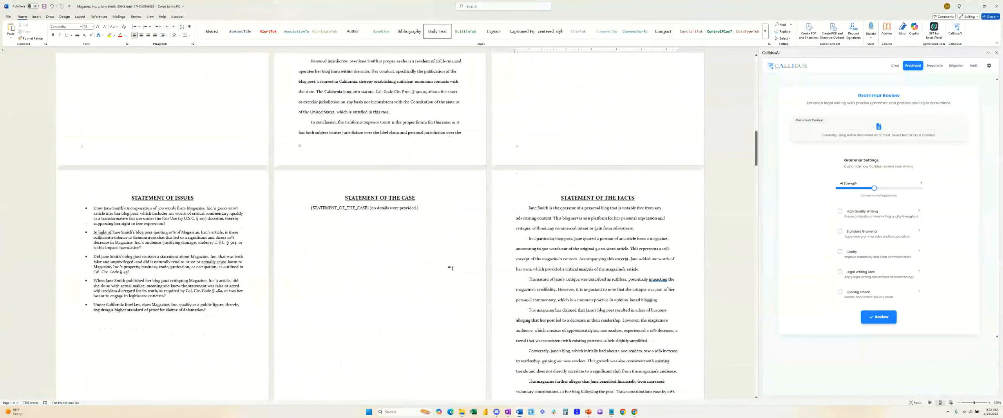
scroll(537, 237, "down", 7)
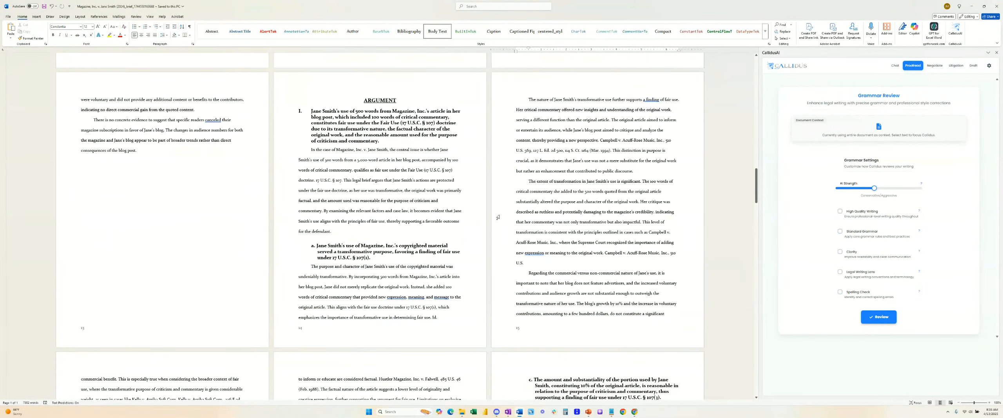
scroll(510, 227, "down", 7)
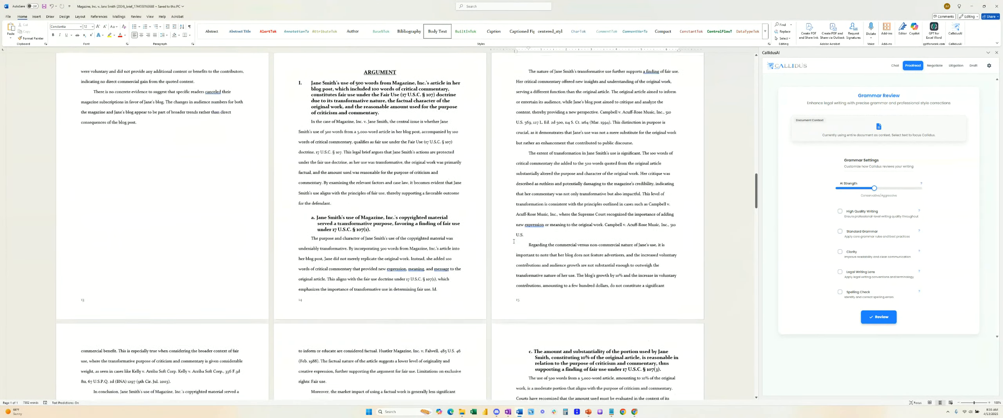
scroll(380, 226, "down", 15)
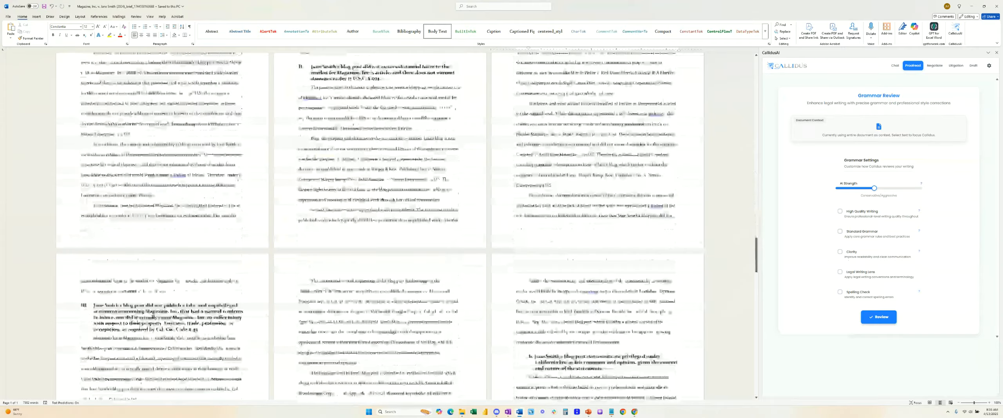
scroll(514, 240, "down", 10)
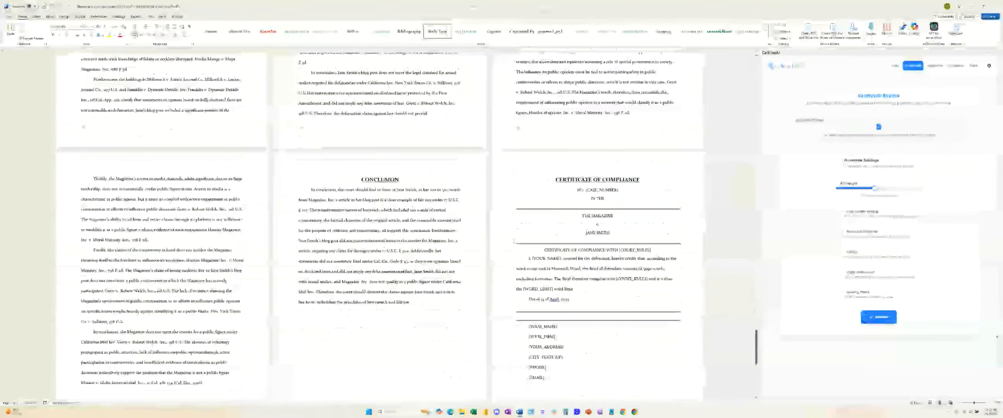
scroll(514, 241, "down", 4)
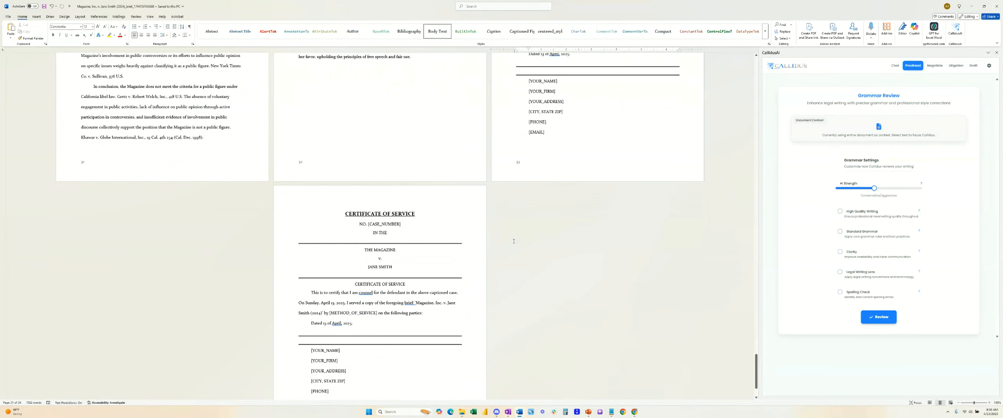
scroll(514, 241, "down", 1)
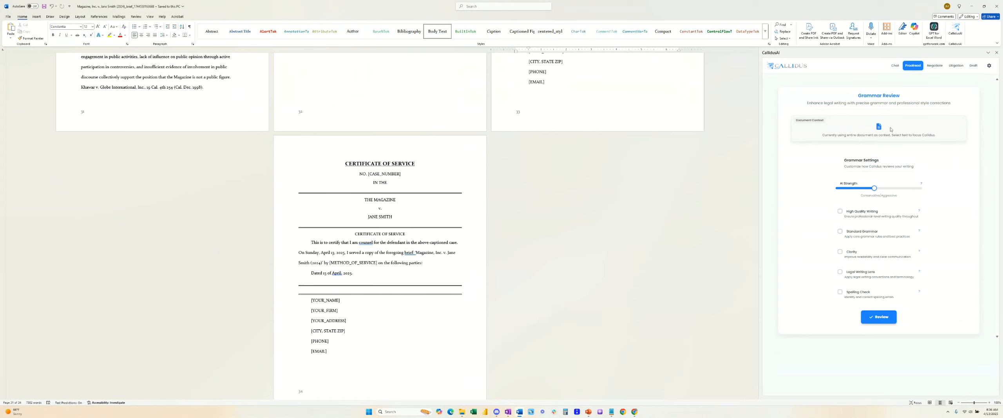
In the Callidus add-in, open the litigation case lookup and show the available drafting options
mouse_move(911, 73)
left_click(958, 67)
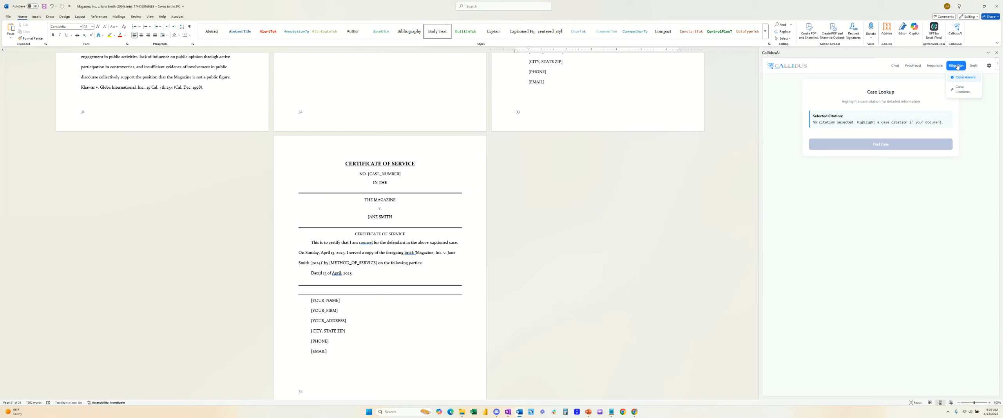
mouse_move(971, 68)
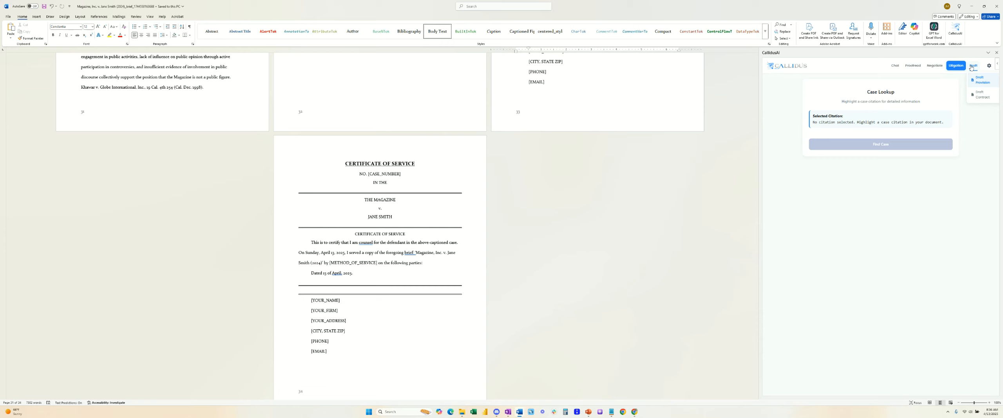